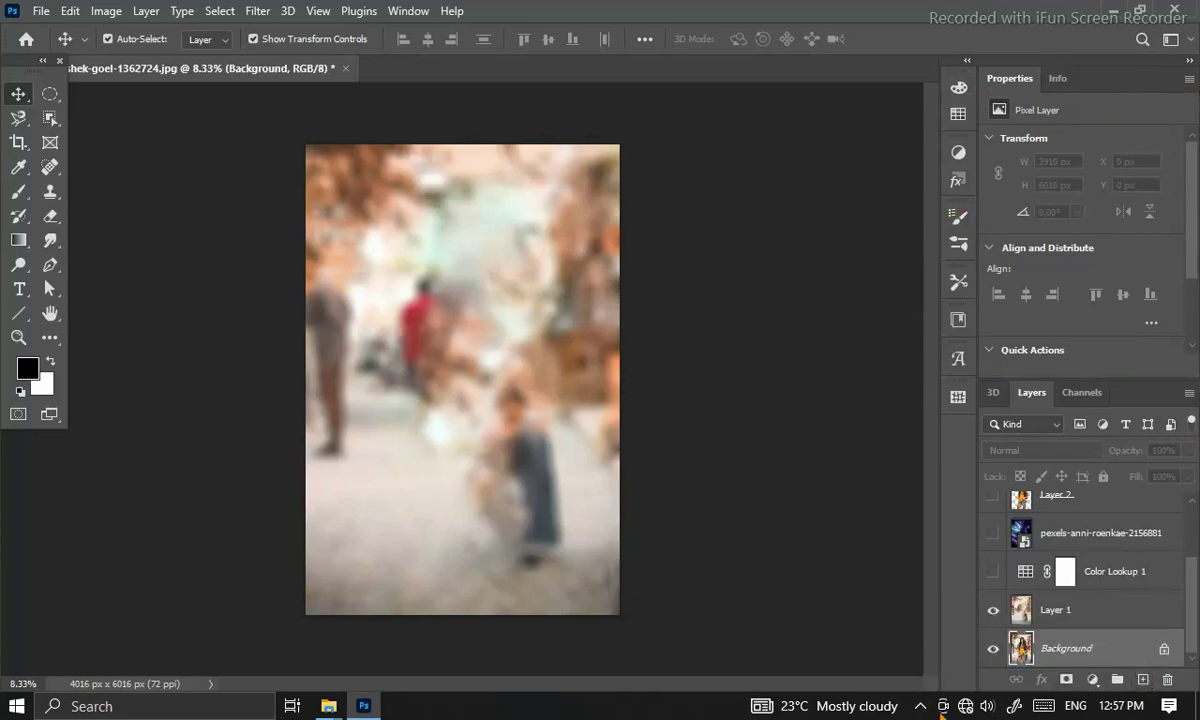
# Hide Layer 1 and Layer 2, leaving only the Background photo of the woman visible
pyautogui.click(993, 611)
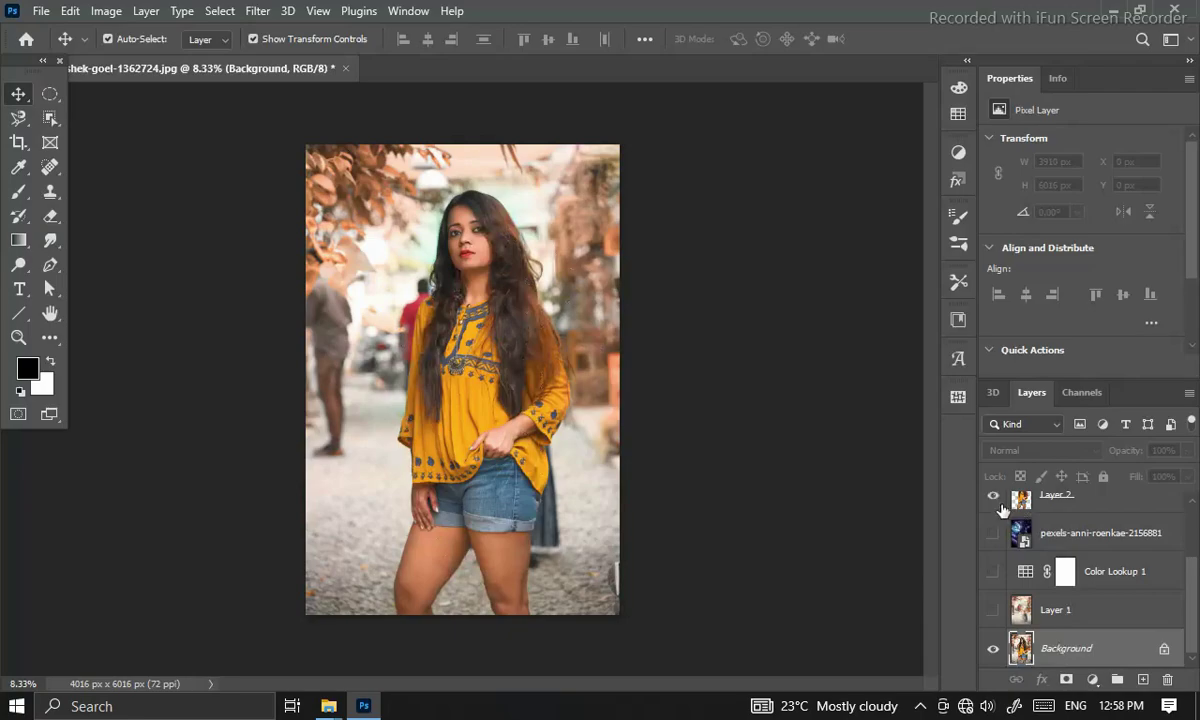
pyautogui.click(992, 652)
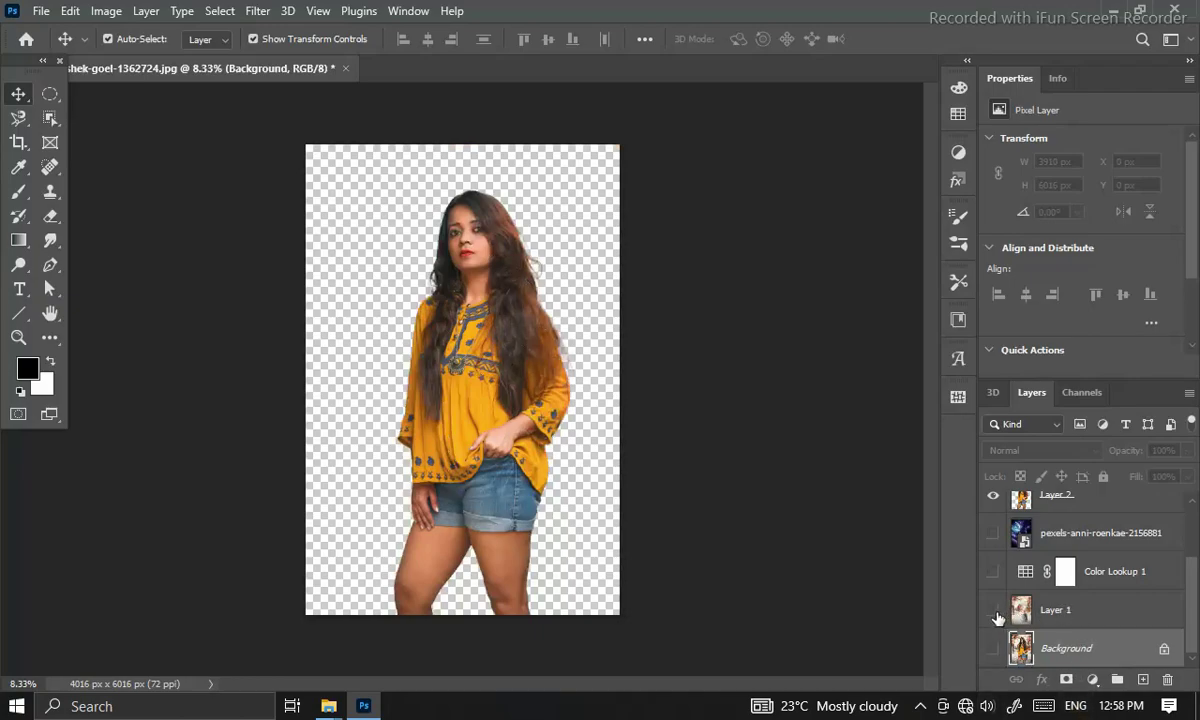
pyautogui.click(992, 649)
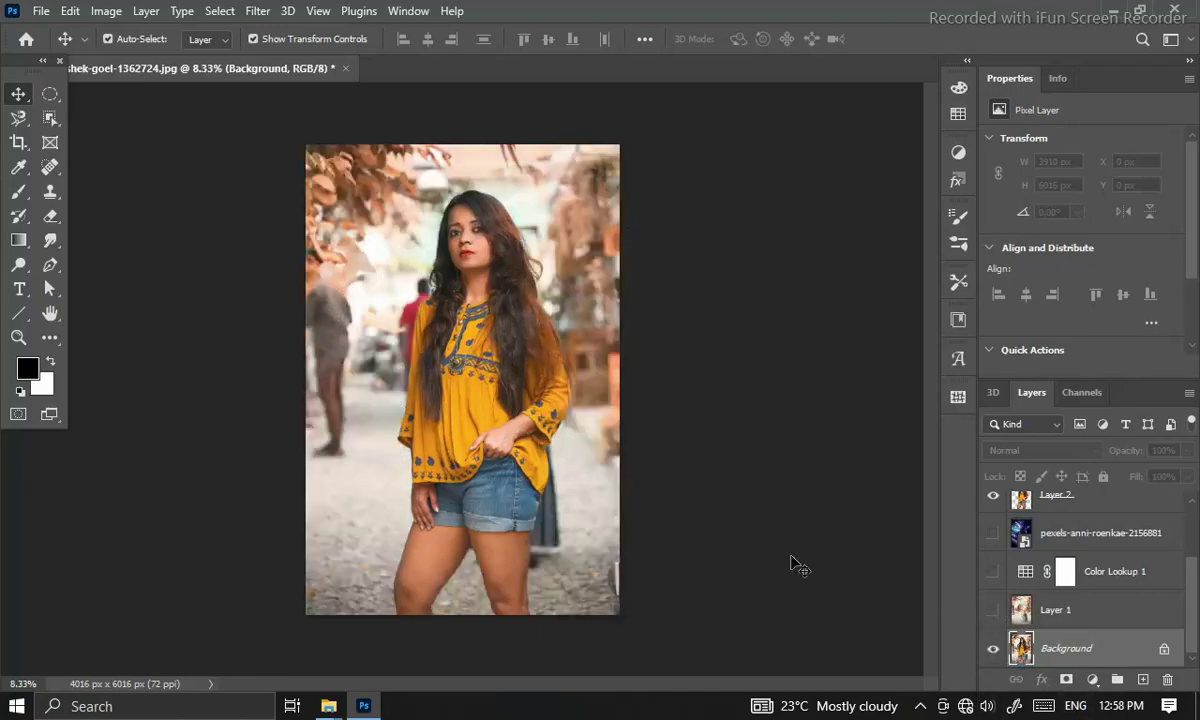
pyautogui.click(992, 497)
# Show Layer 1, the pexels-anni-roenkae overlay and Color Lookup 1 for a purple-blue tint
pyautogui.click(993, 610)
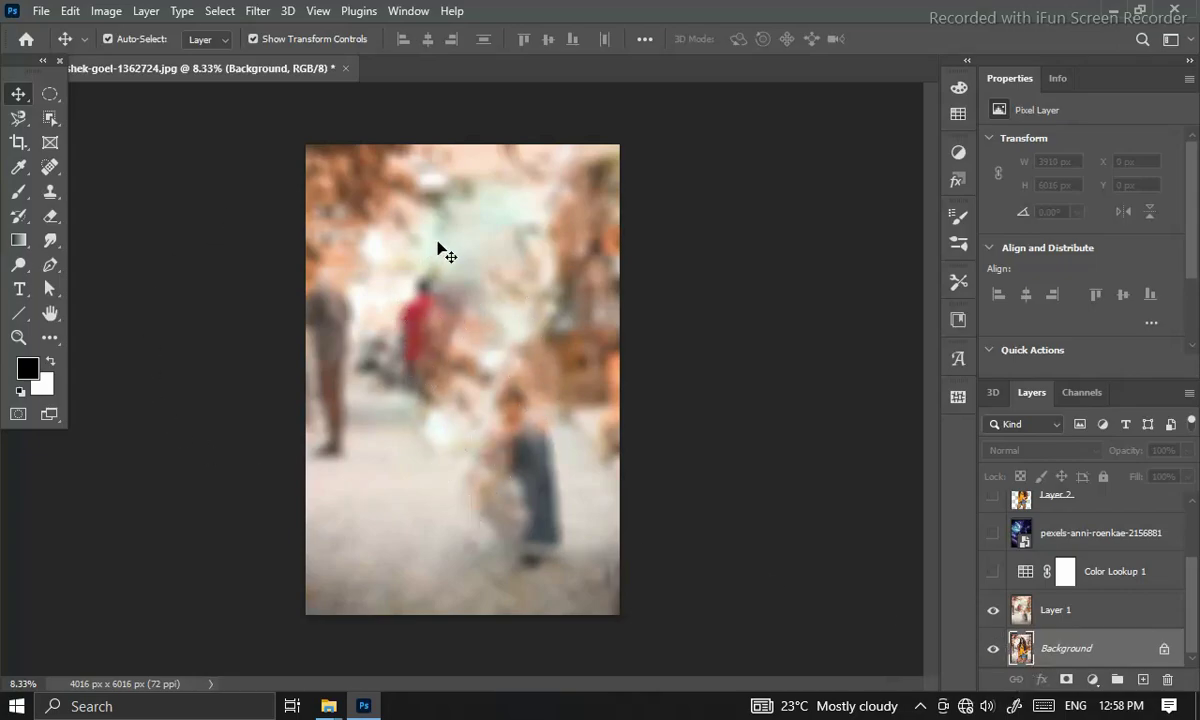
pyautogui.click(992, 533)
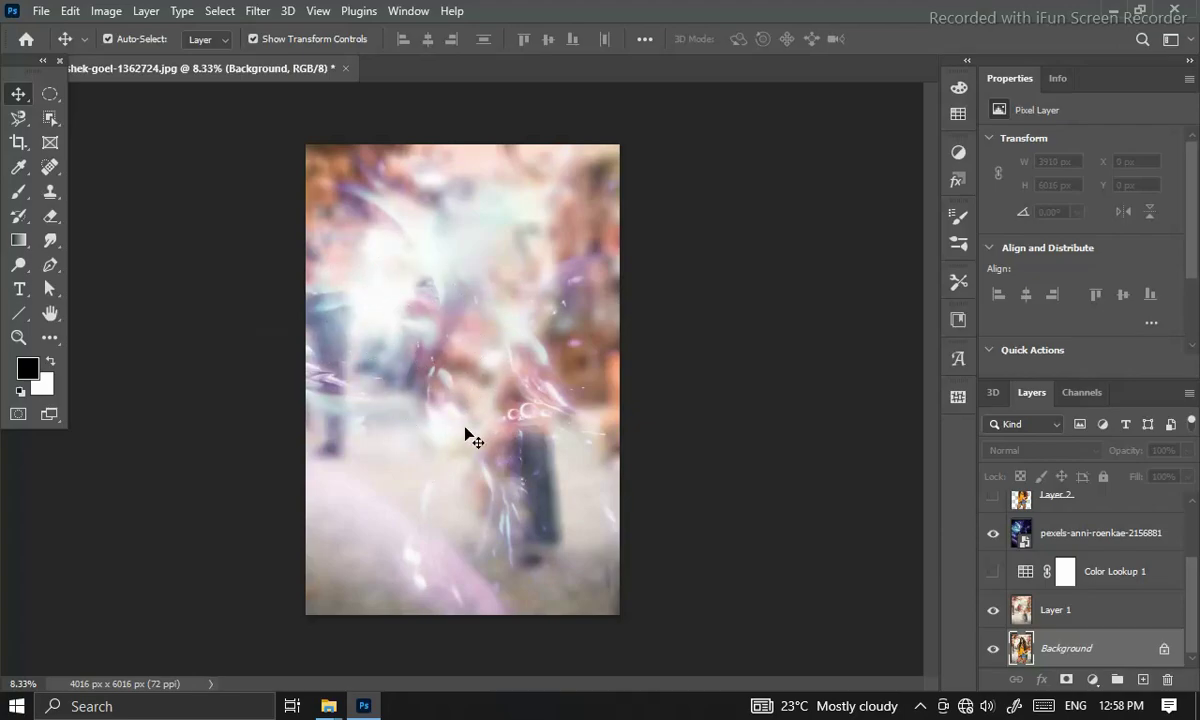
pyautogui.click(993, 572)
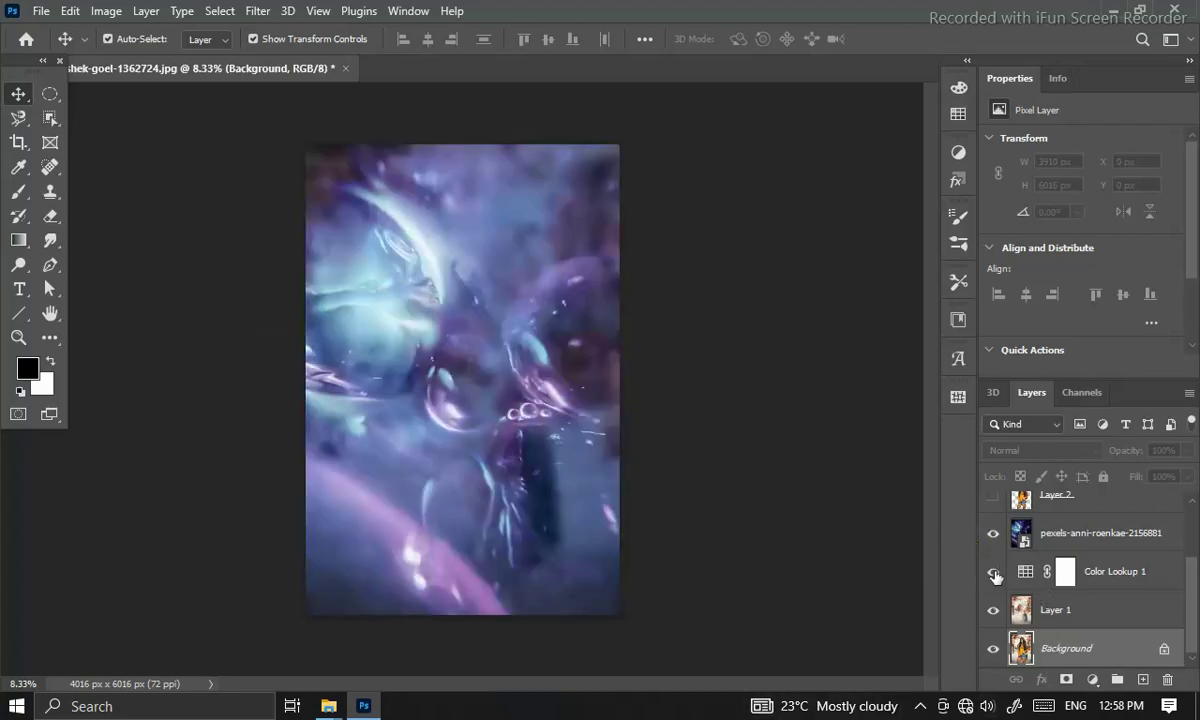
# Keep NightFromDay.CUBE as Color Lookup 1's 3DLUT file
pyautogui.click(1065, 572)
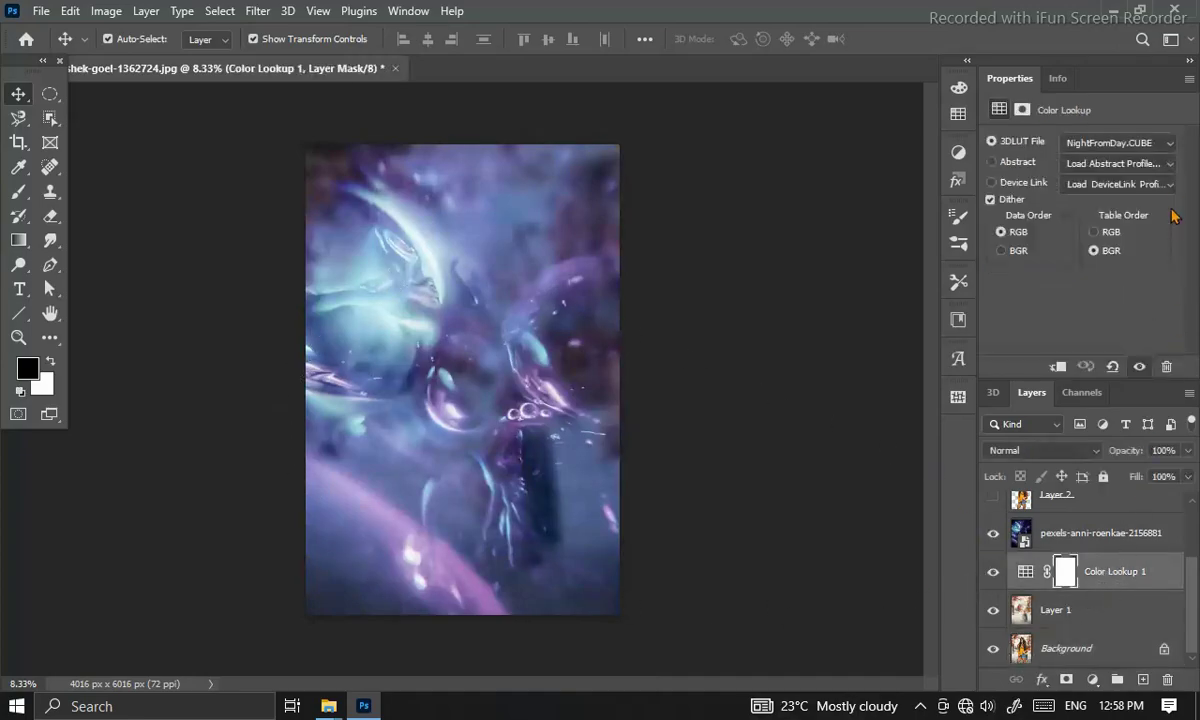
pyautogui.click(1085, 143)
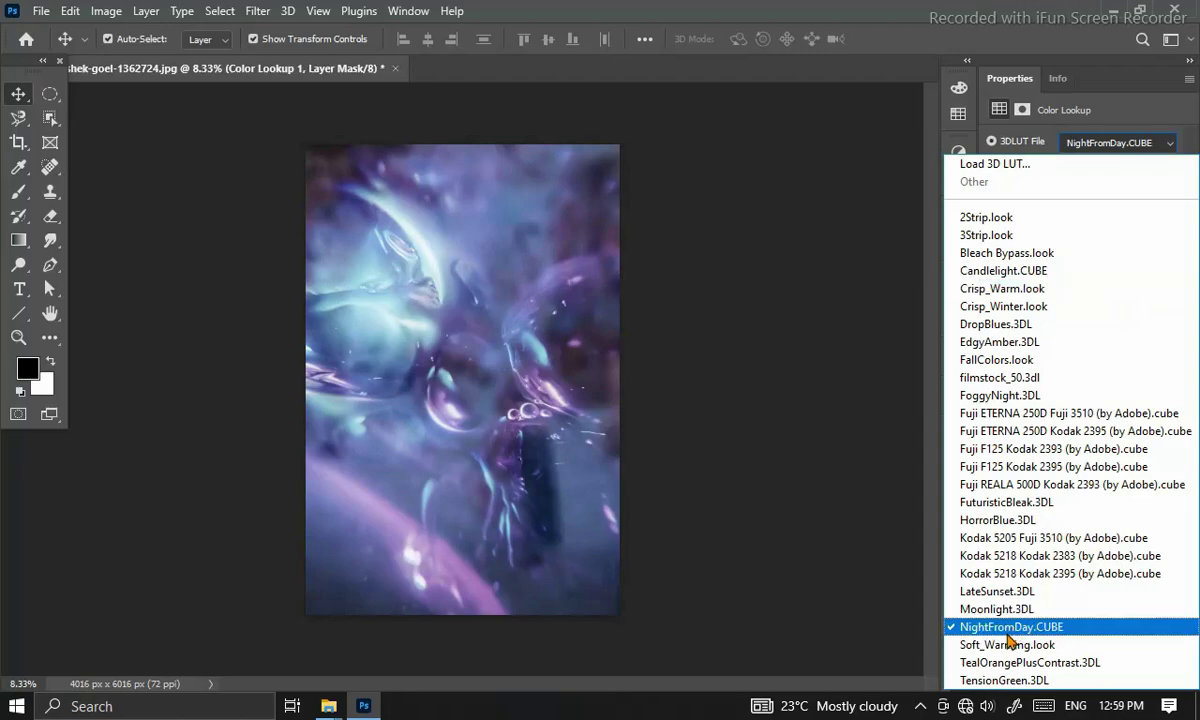
pyautogui.click(1074, 630)
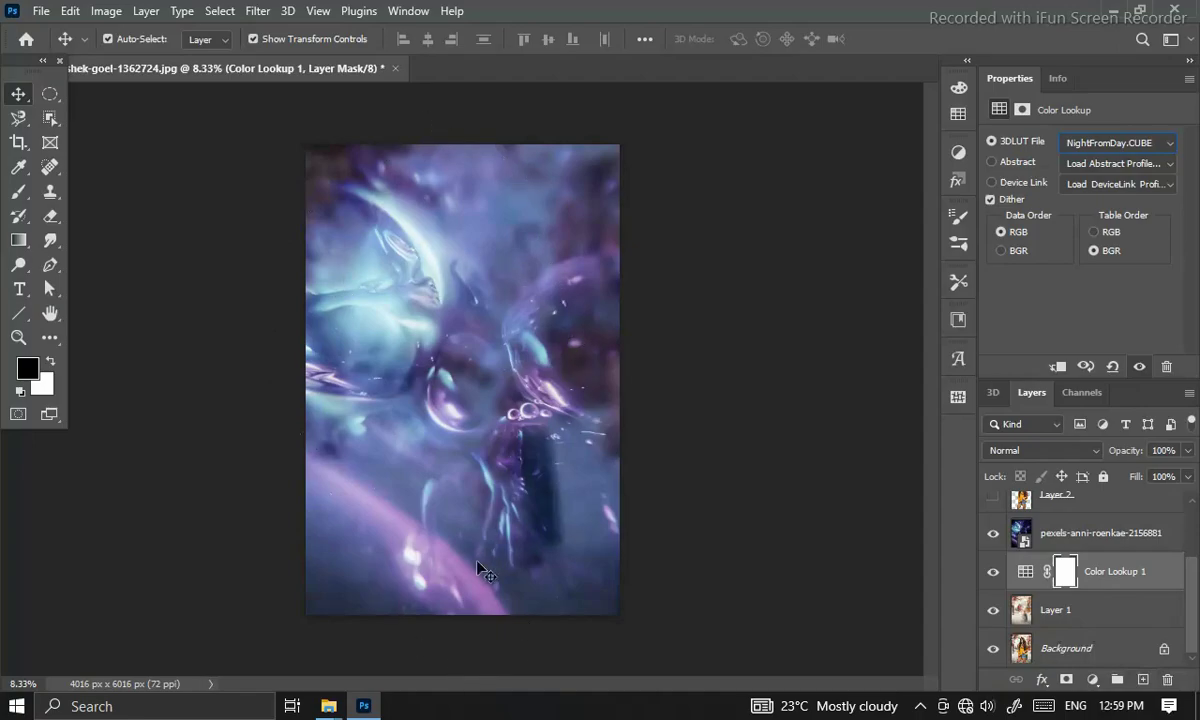
# Show the cut-out woman on Layer 2 and the Color Lookup 2 adjustment
pyautogui.scroll(1, 1013, 638)
pyautogui.scroll(1, 1015, 639)
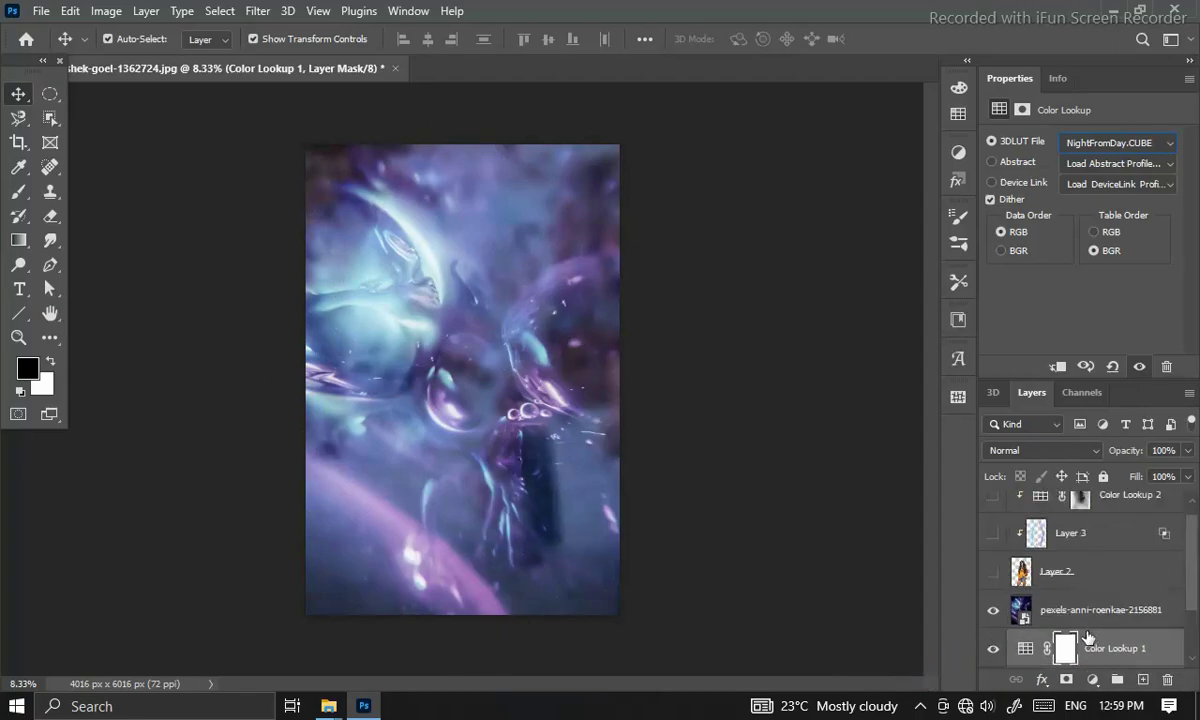
pyautogui.scroll(1, 1018, 638)
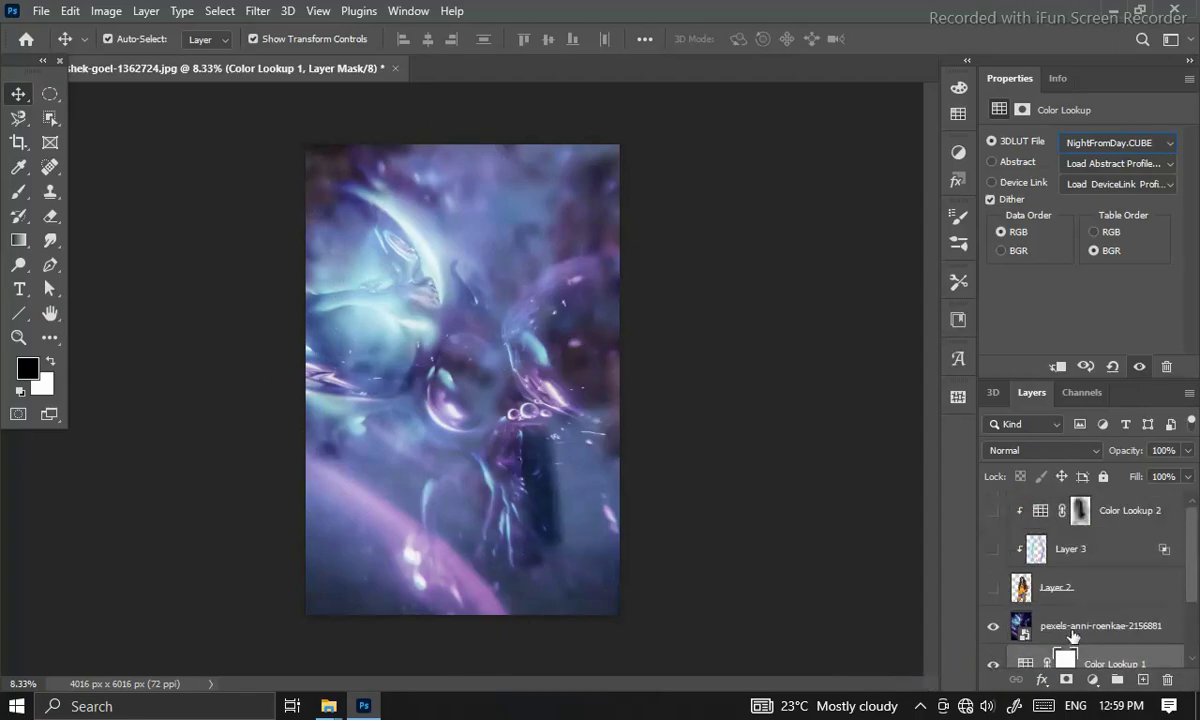
pyautogui.click(993, 590)
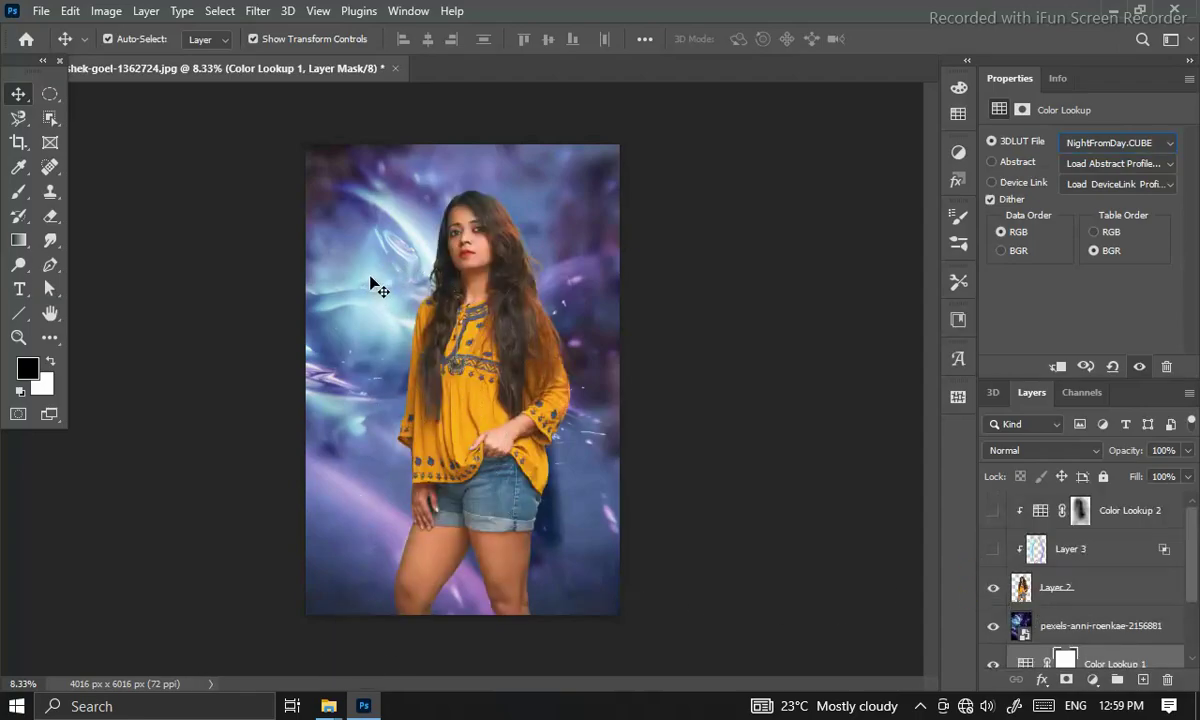
pyautogui.click(993, 511)
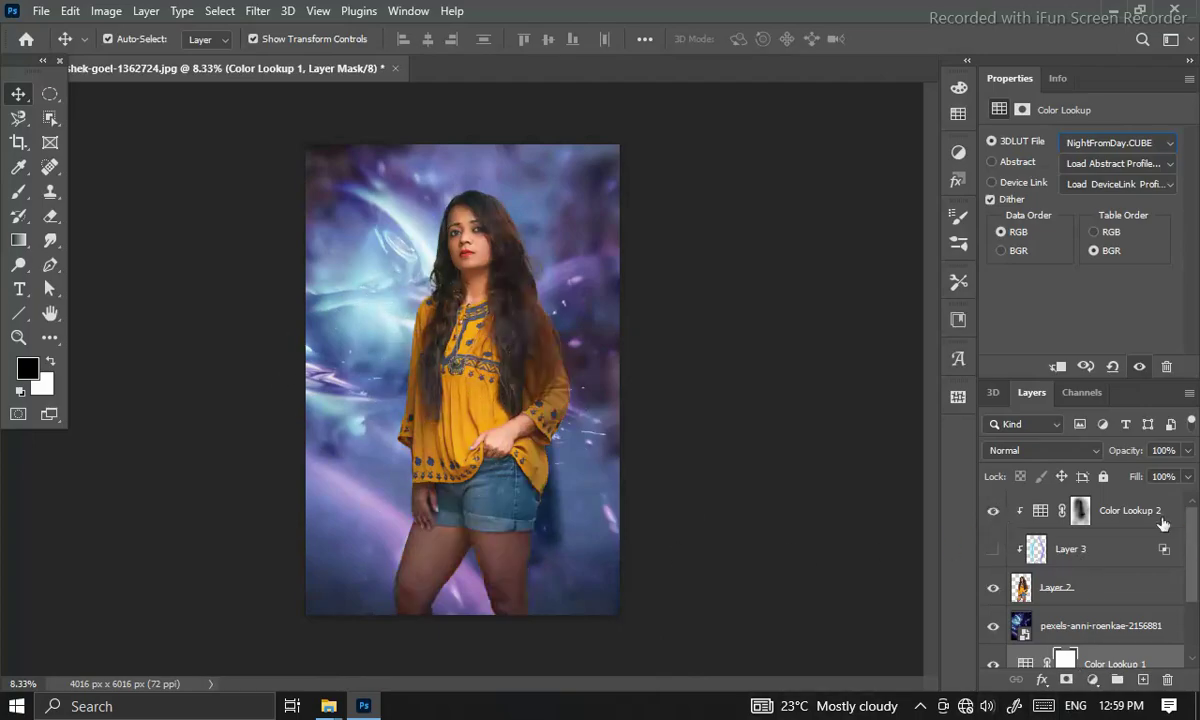
# Keep NightFromDay.CUBE as Color Lookup 2's 3DLUT file
pyautogui.click(1072, 510)
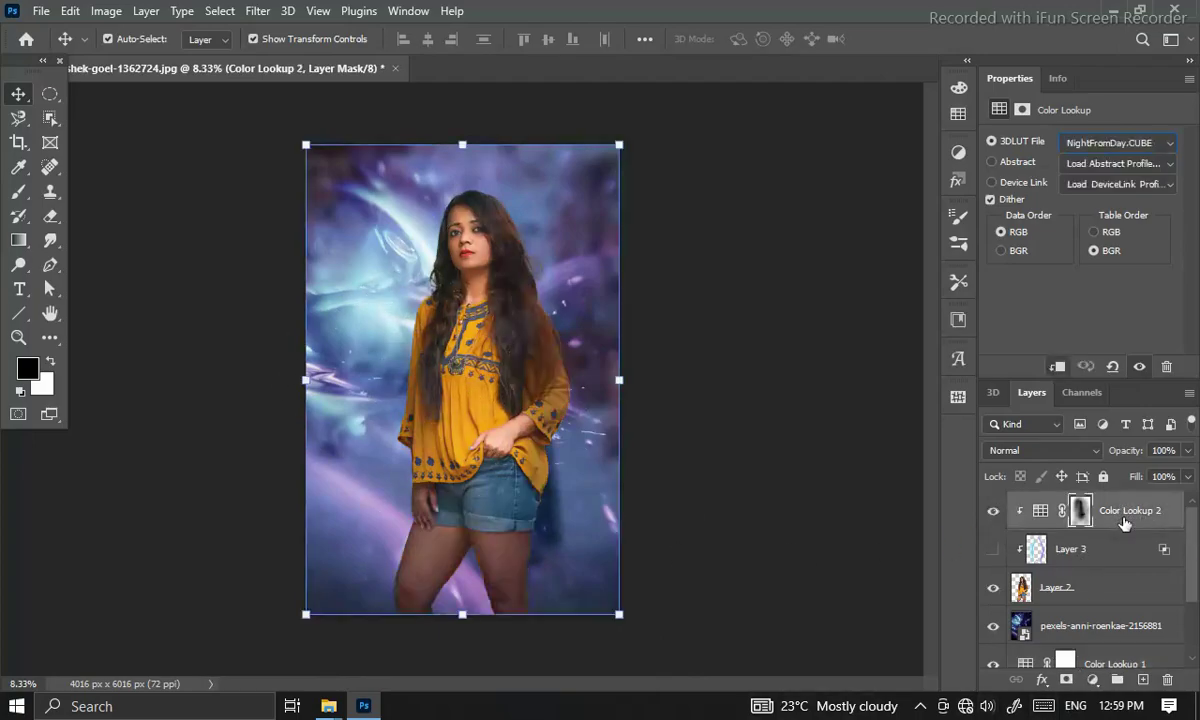
pyautogui.click(1095, 145)
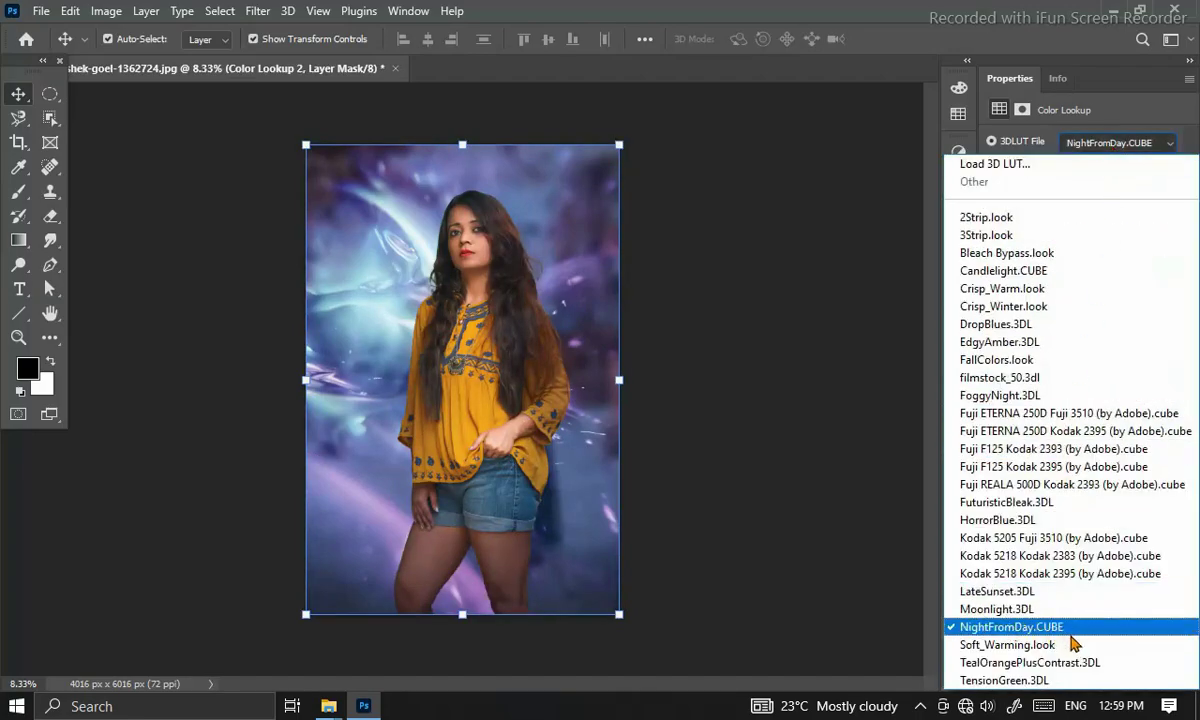
pyautogui.click(788, 600)
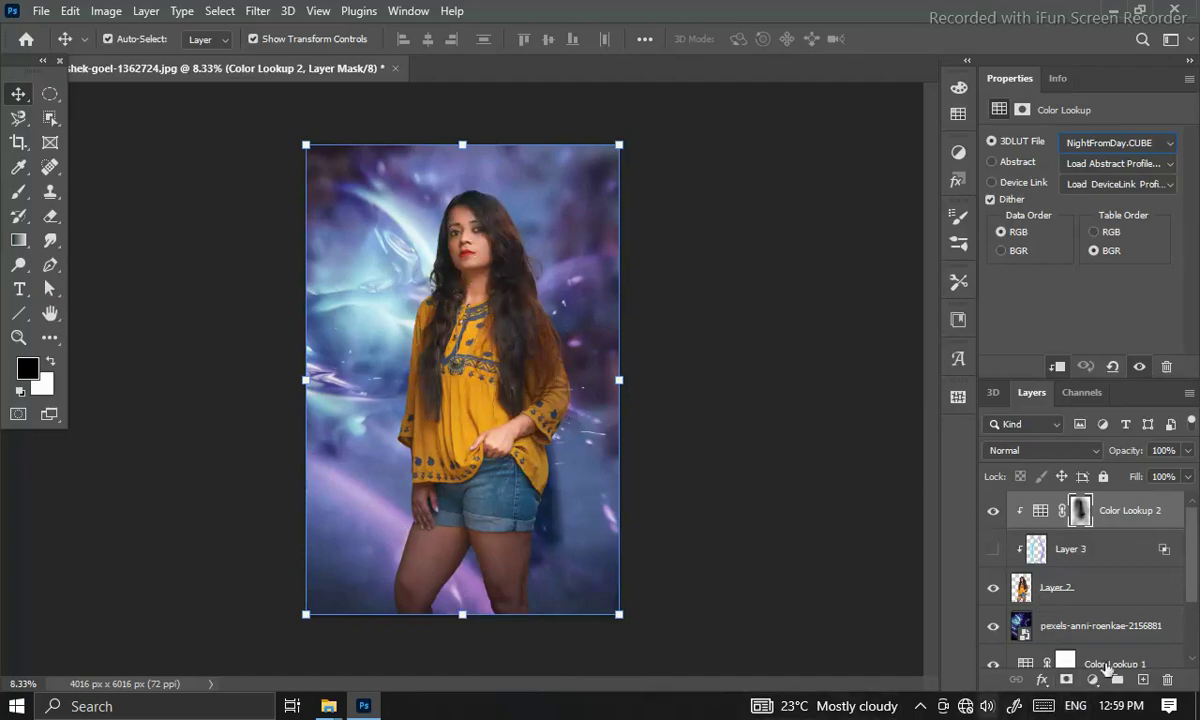
# Show and select the Color Dodge Layer 3, zooming in to check its glow on the woman
pyautogui.click(993, 551)
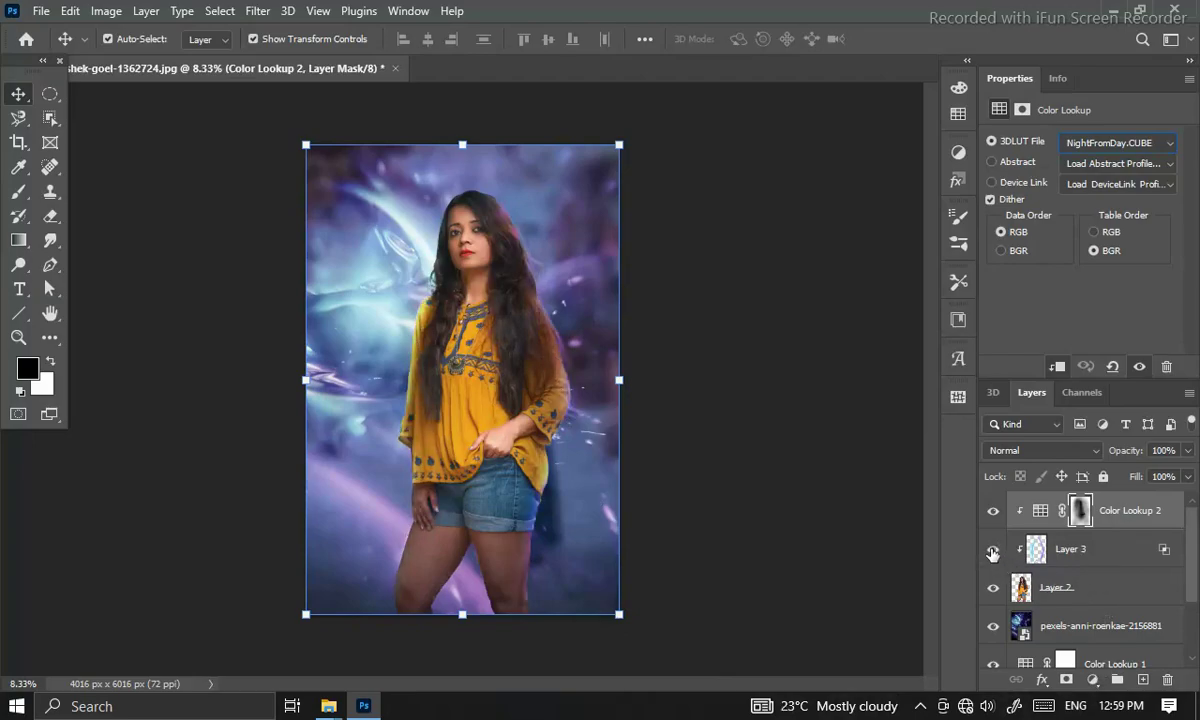
pyautogui.click(1060, 562)
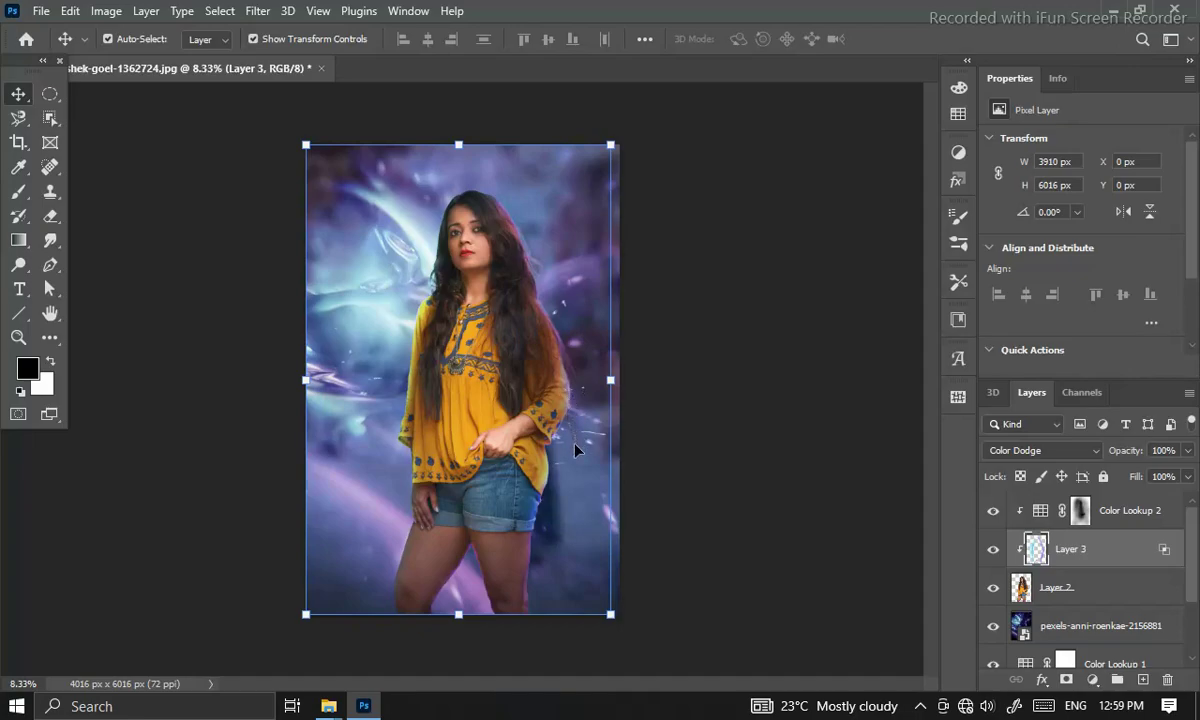
pyautogui.hotkey('ctrl', '+')
pyautogui.hotkey('ctrl', '+')
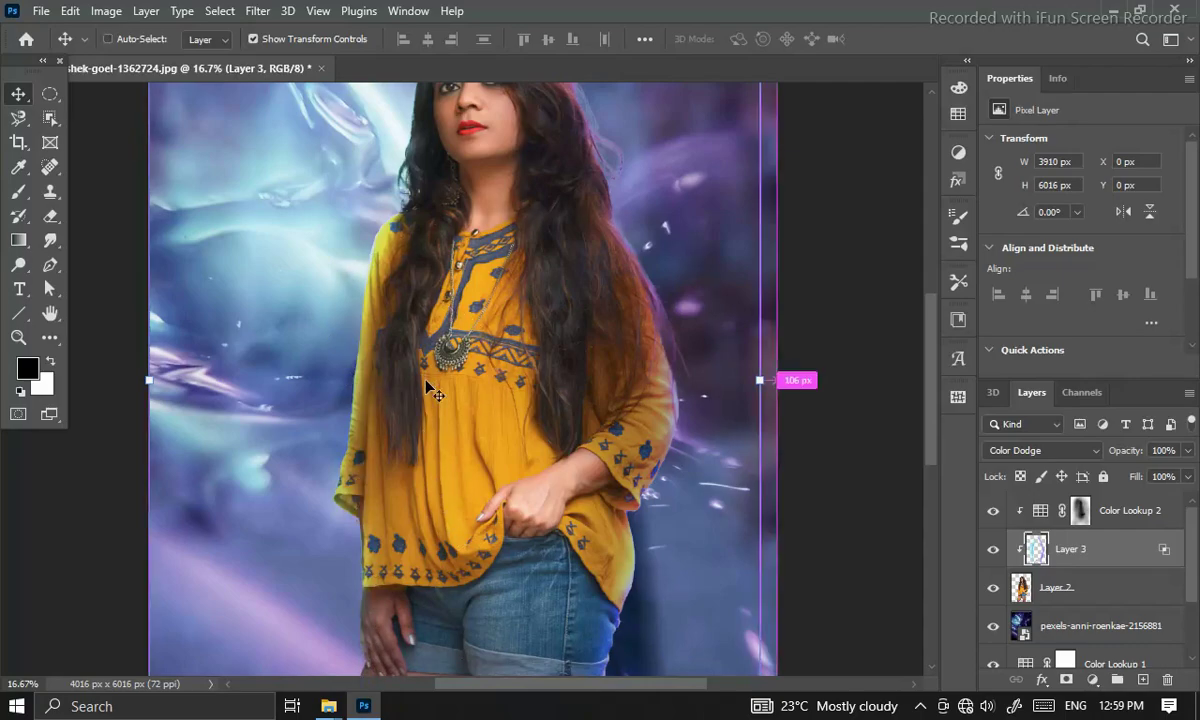
pyautogui.hotkey('ctrl', '-')
pyautogui.hotkey('ctrl', '-')
pyautogui.hotkey('ctrl', '-')
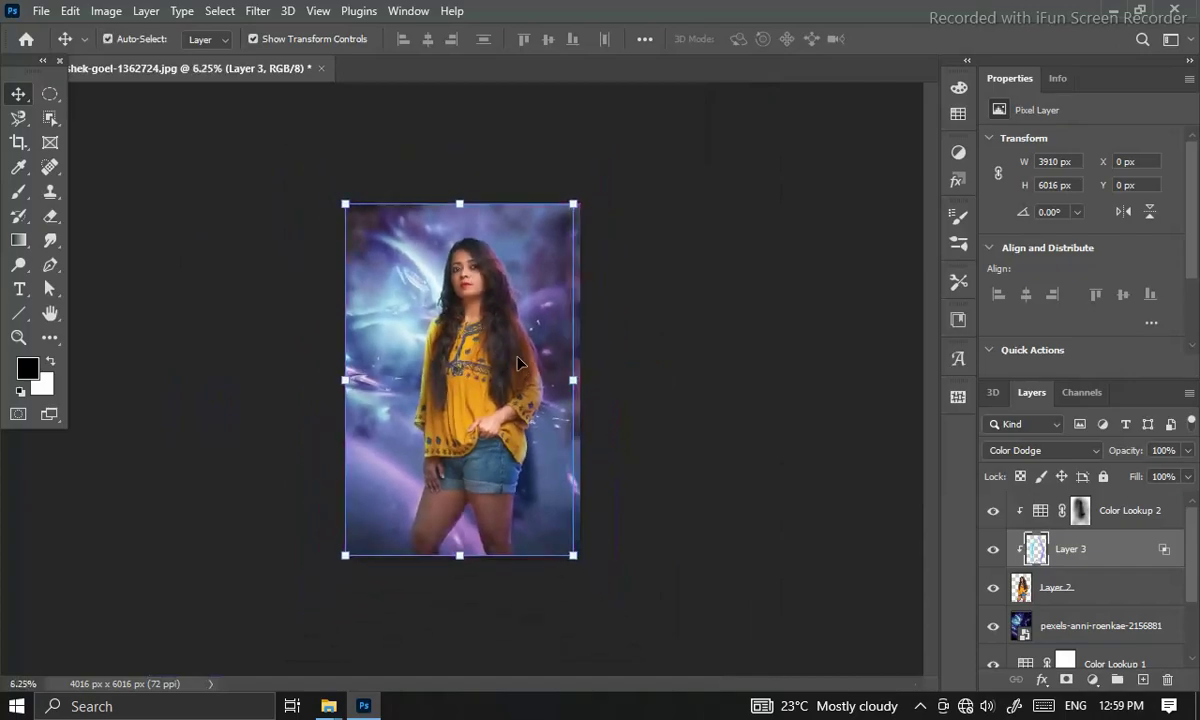
pyautogui.click(630, 420)
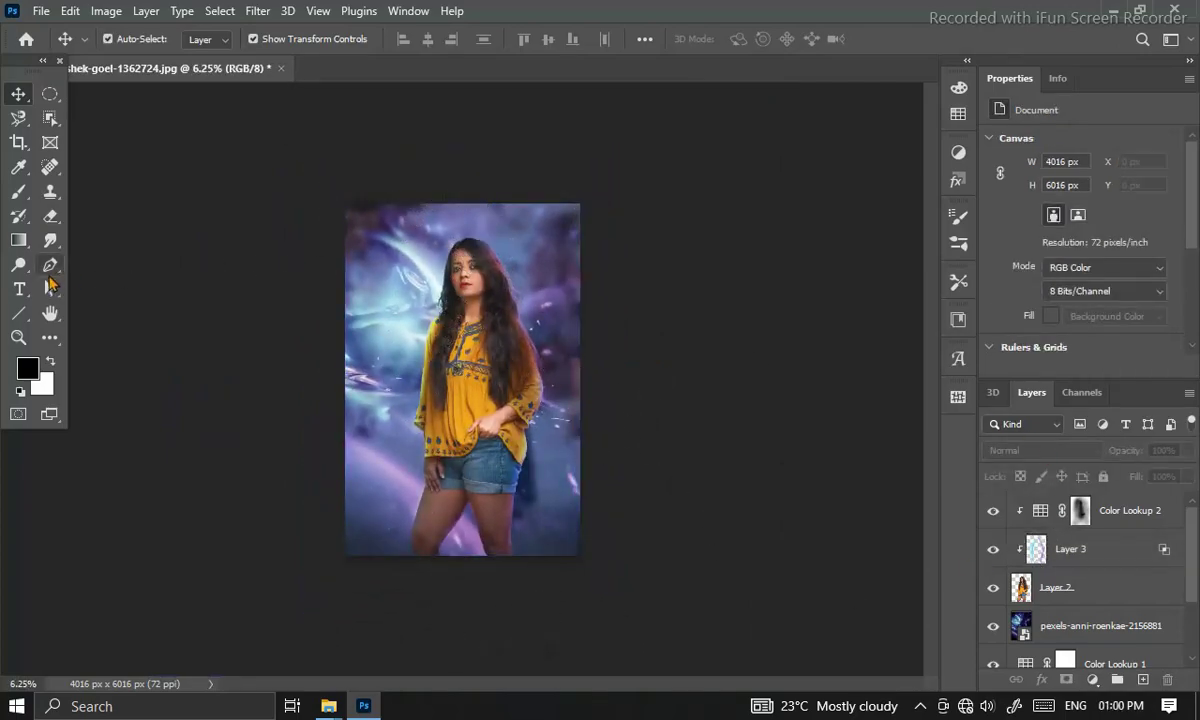
# Add 'true' in Arial Rounded MT Bold beside the woman's hips, scaled up to 384.58 pt
pyautogui.click(19, 289)
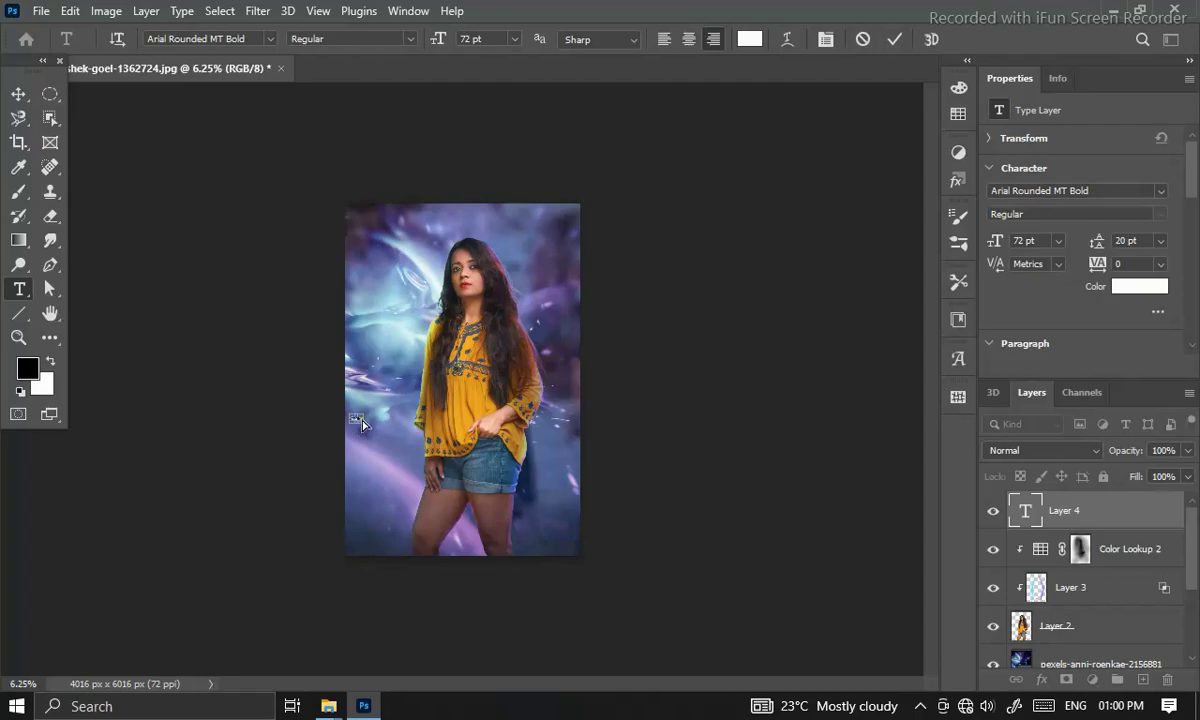
pyautogui.moveTo(361, 421)
pyautogui.mouseDown()
pyautogui.moveTo(408, 452)
pyautogui.moveTo(399, 437)
pyautogui.mouseUp()
pyautogui.doubleClick(393, 426)
# Colour the 'true' text red (ff0000) and commit it
pyautogui.click(749, 39)
pyautogui.write('ff0000')
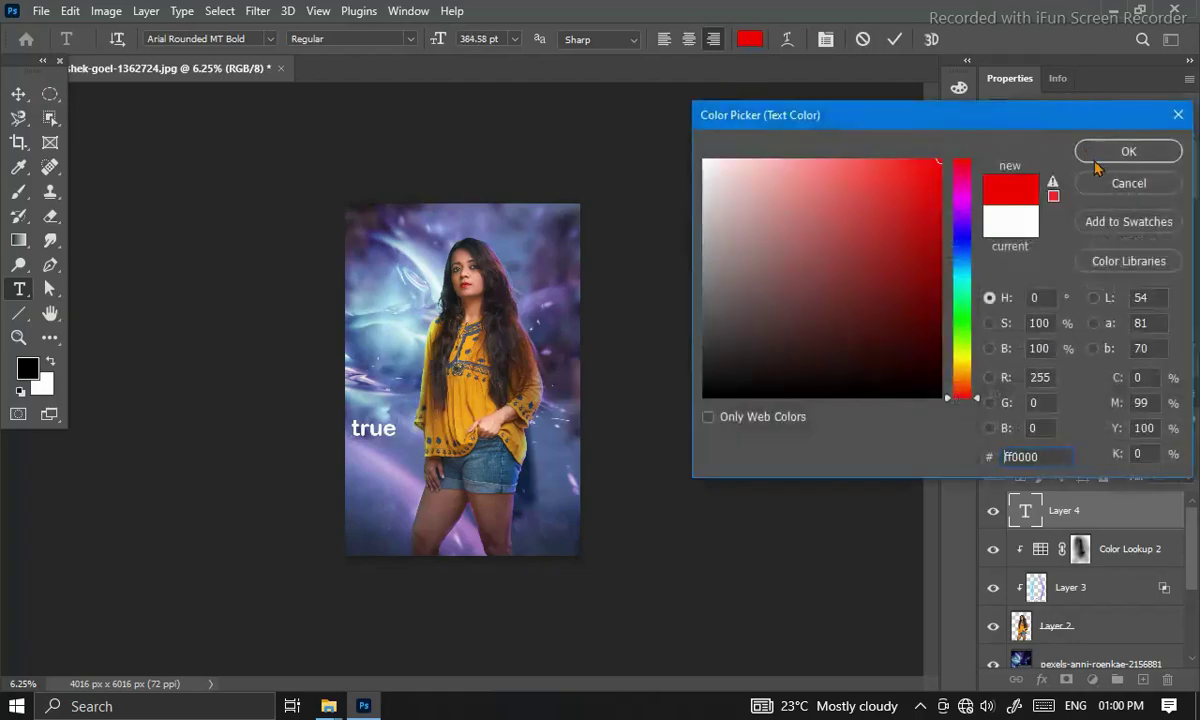
pyautogui.click(1128, 151)
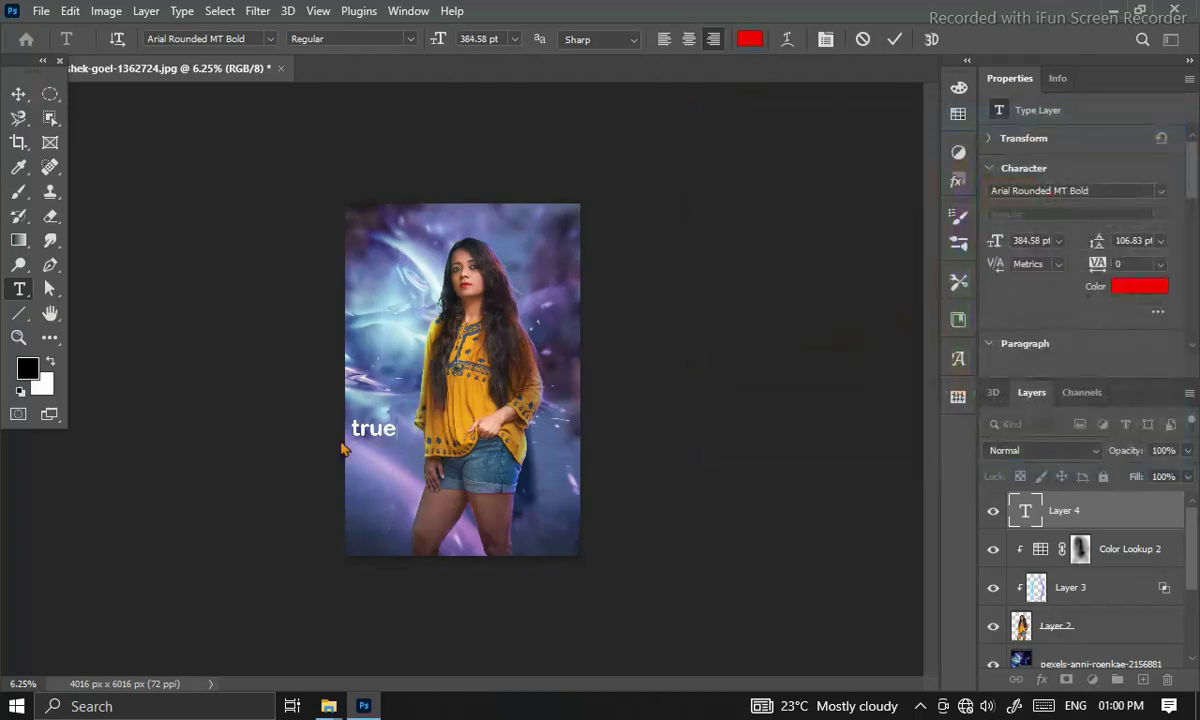
pyautogui.click(390, 428)
pyautogui.click(749, 39)
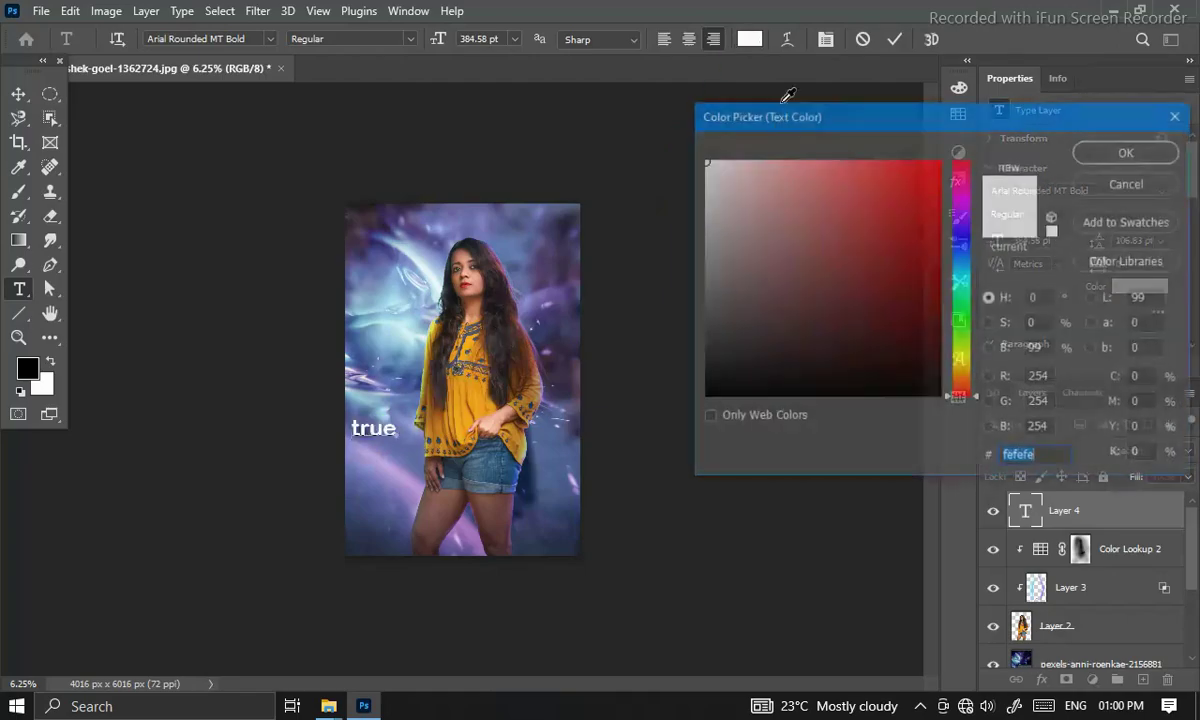
pyautogui.write('ff0000')
pyautogui.click(1126, 152)
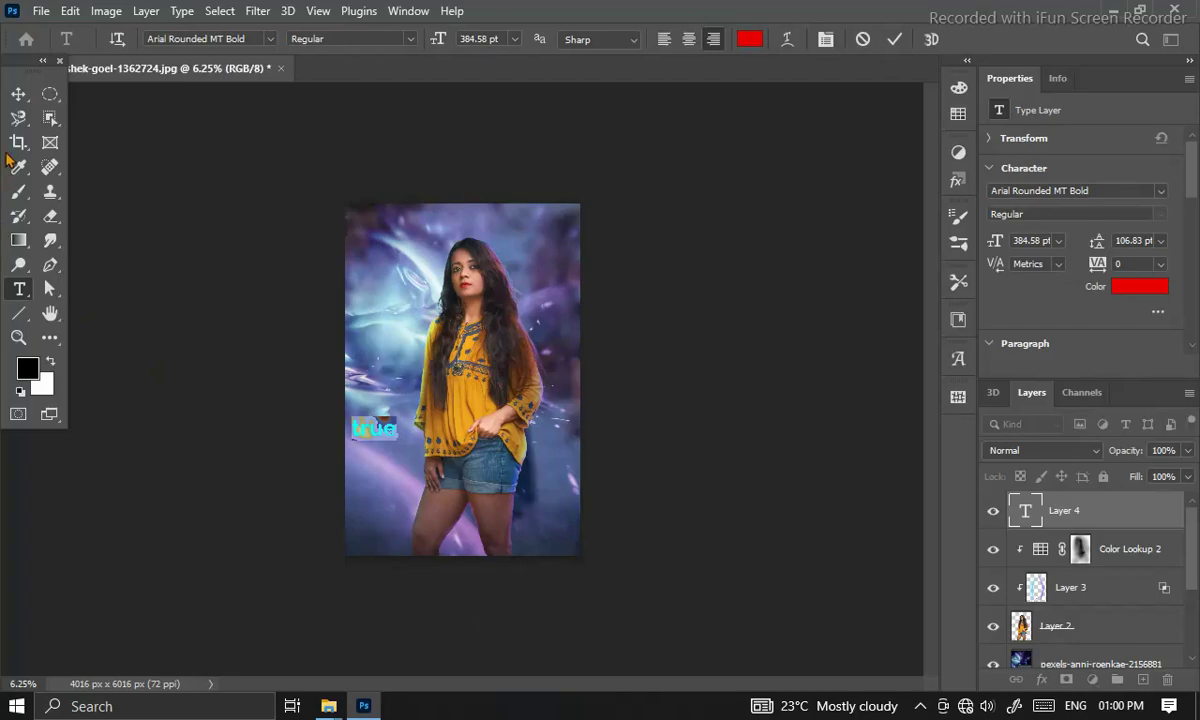
pyautogui.click(18, 93)
pyautogui.click(402, 565)
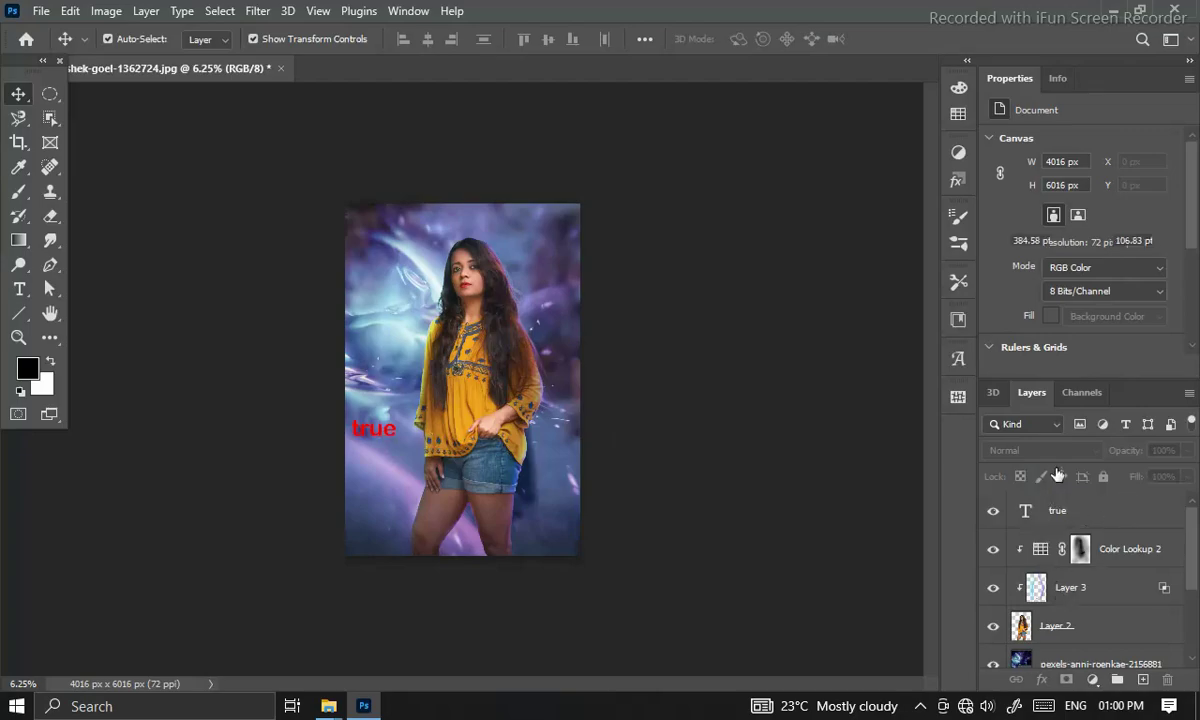
# Set the 'true' text layer's blend mode to Soft Light
pyautogui.click(1060, 510)
pyautogui.click(1010, 450)
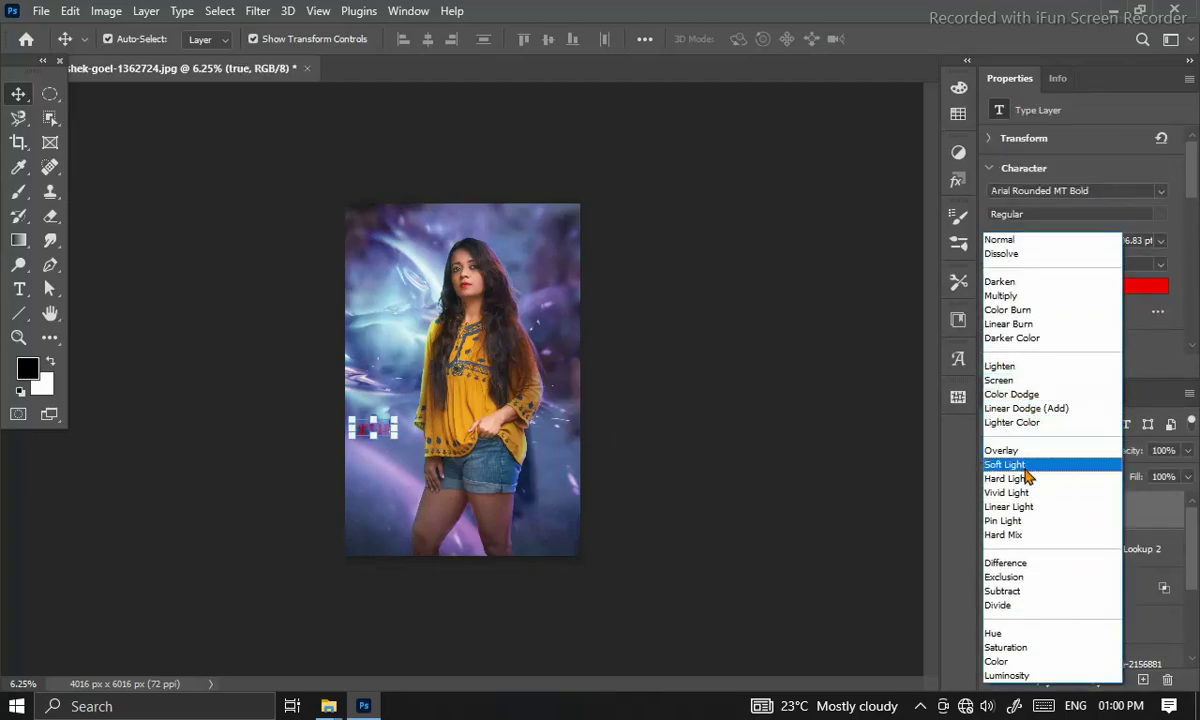
pyautogui.click(1025, 466)
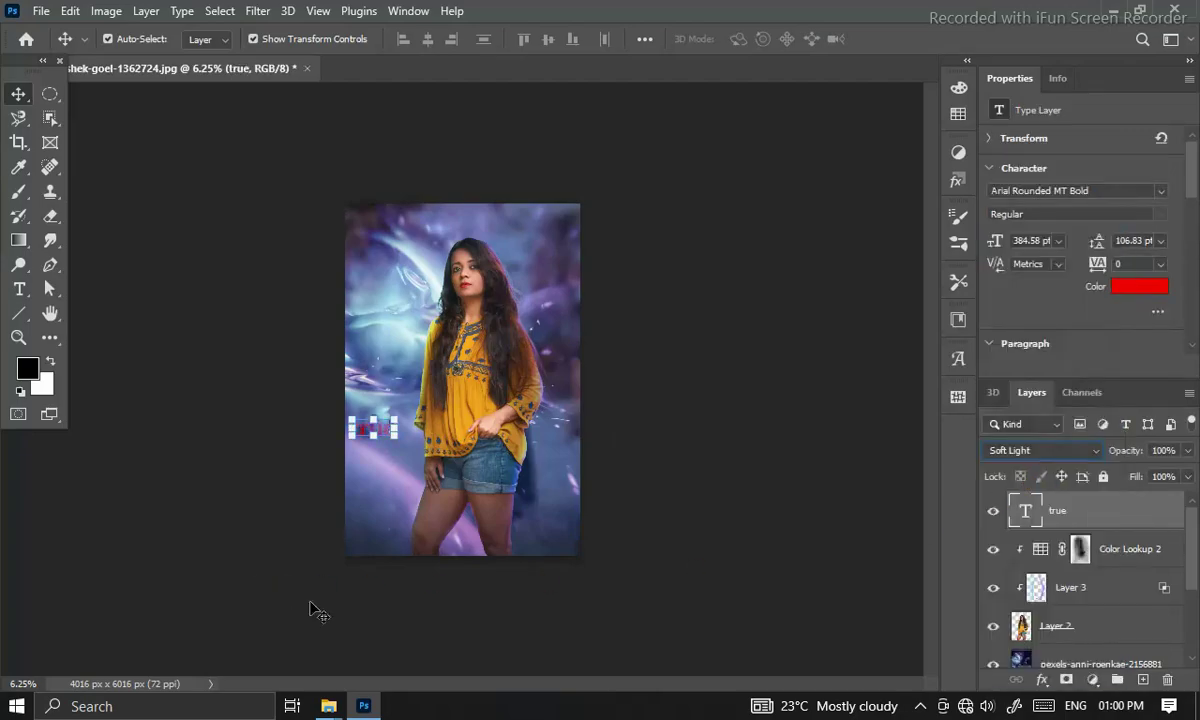
pyautogui.click(409, 637)
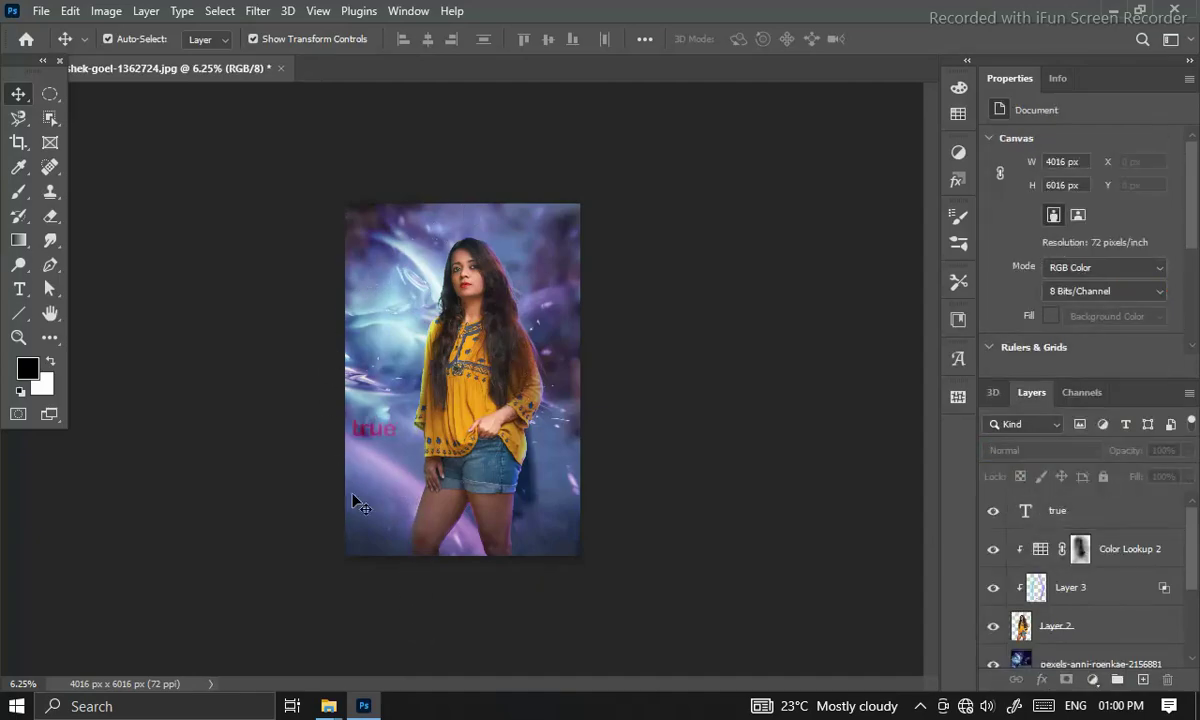